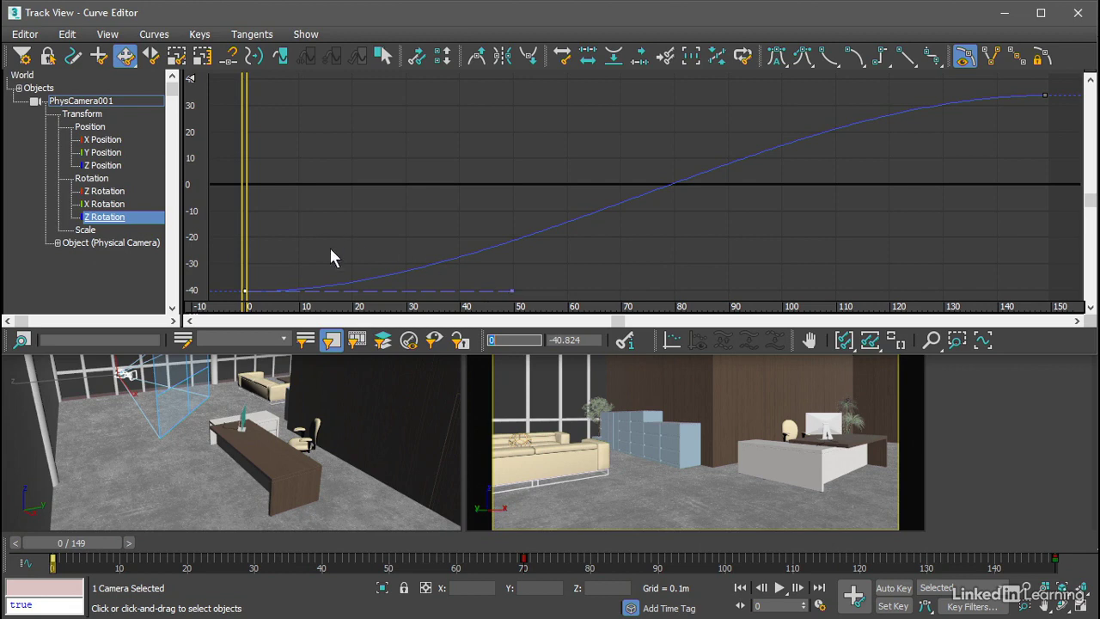
Step: Show PhysCamera001's X Position curve, framed to its values, and select its key at frame 0
{"action": "left_click", "coordinate": [108, 140]}
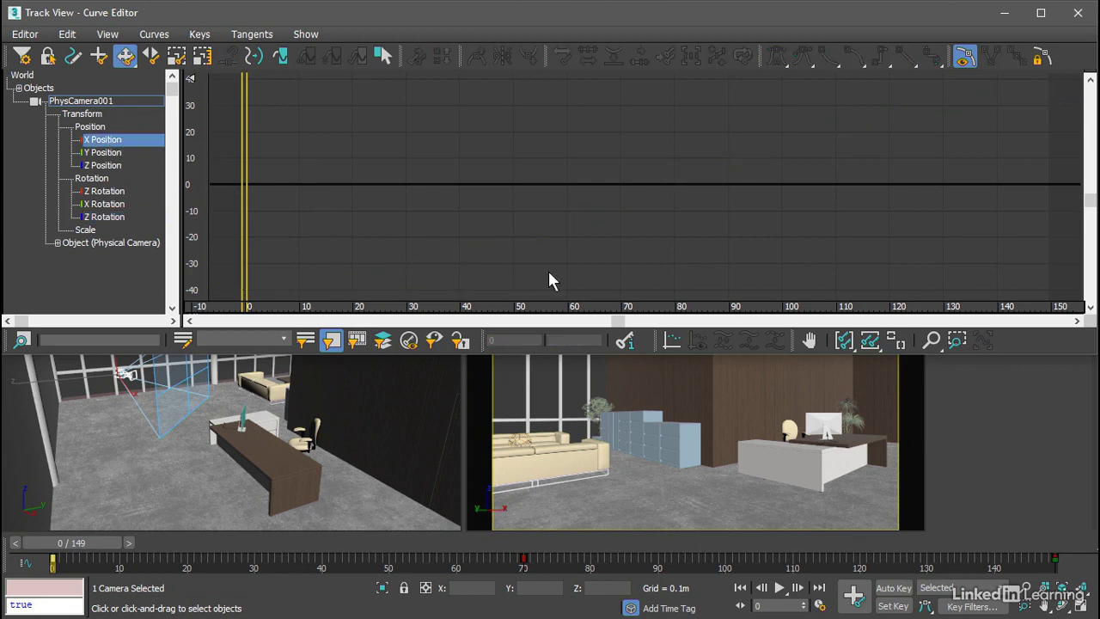
{"action": "left_click", "coordinate": [896, 341]}
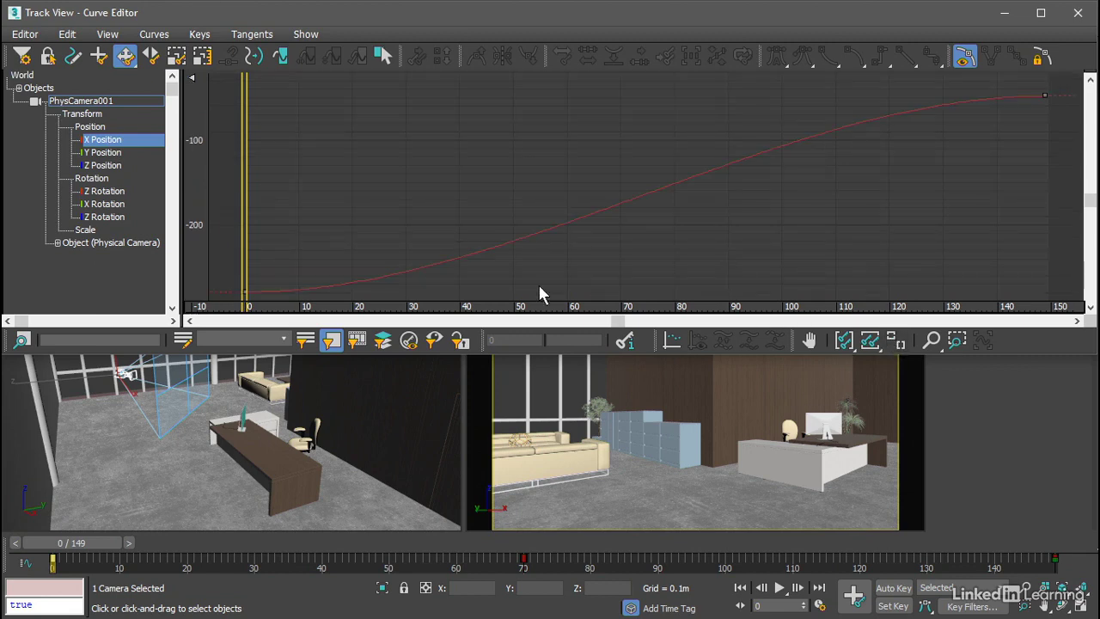
{"action": "left_click_drag", "start_coordinate": [243, 286], "coordinate": [519, 303]}
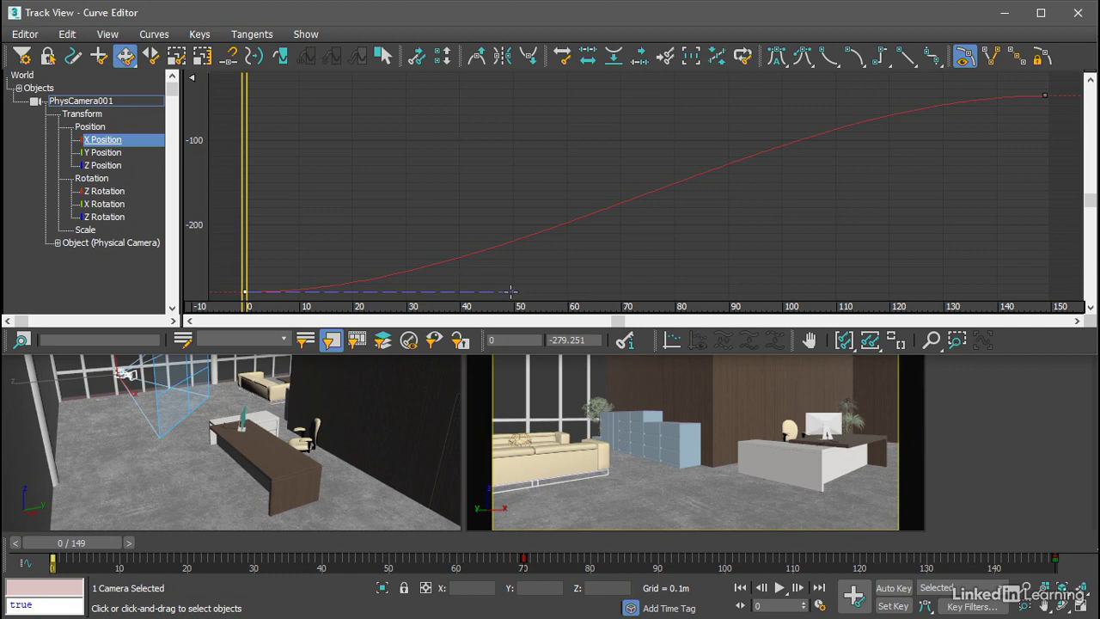
Step: Pull the tangent handle of the X Position start key down to about frame 83 and value -430
{"action": "left_click_drag", "start_coordinate": [516, 292], "coordinate": [693, 421]}
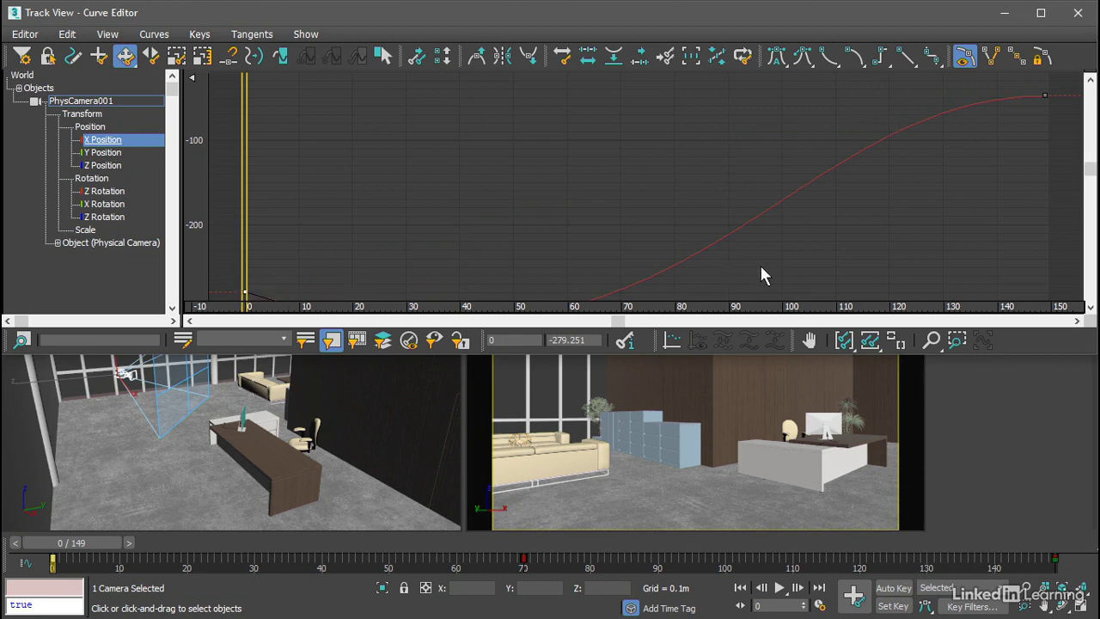
{"action": "middle_click_drag", "start_coordinate": [791, 278], "coordinate": [801, 120]}
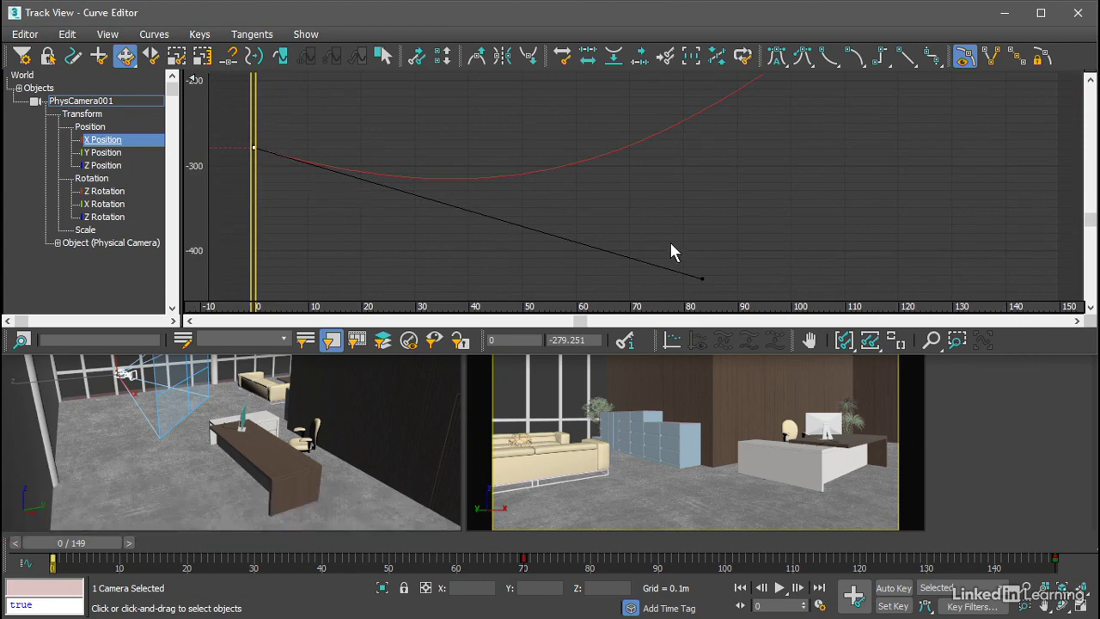
Step: Play the camera animation in the viewports, stop it, and return to frame 0 and the Curve Editor
{"action": "left_click", "coordinate": [1003, 13]}
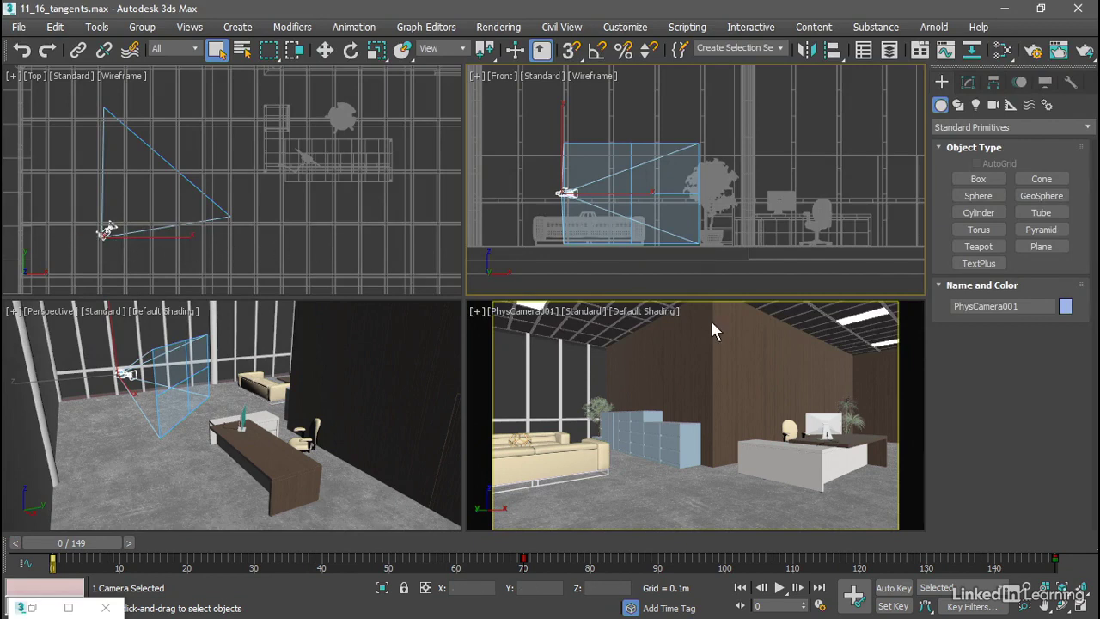
{"action": "left_click", "coordinate": [780, 587]}
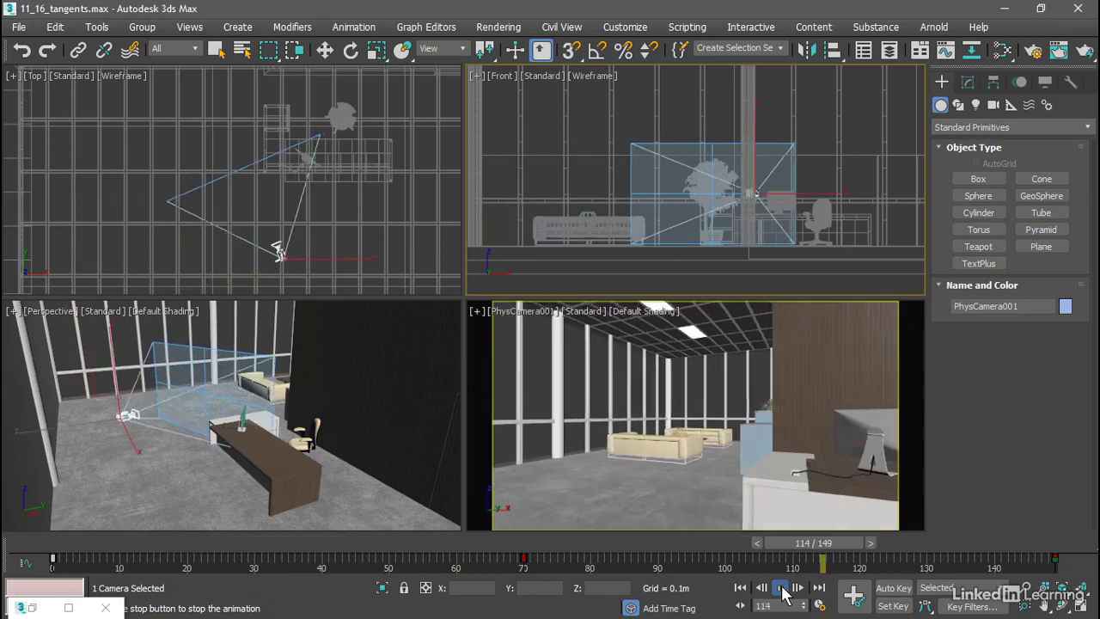
{"action": "left_click", "coordinate": [781, 588]}
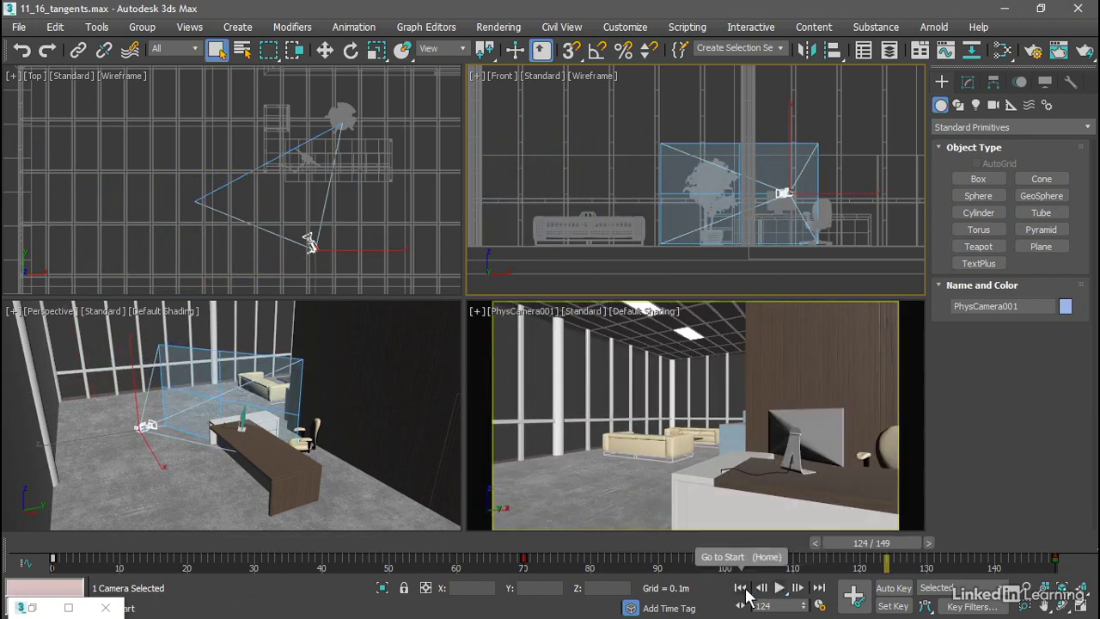
{"action": "left_click", "coordinate": [740, 587]}
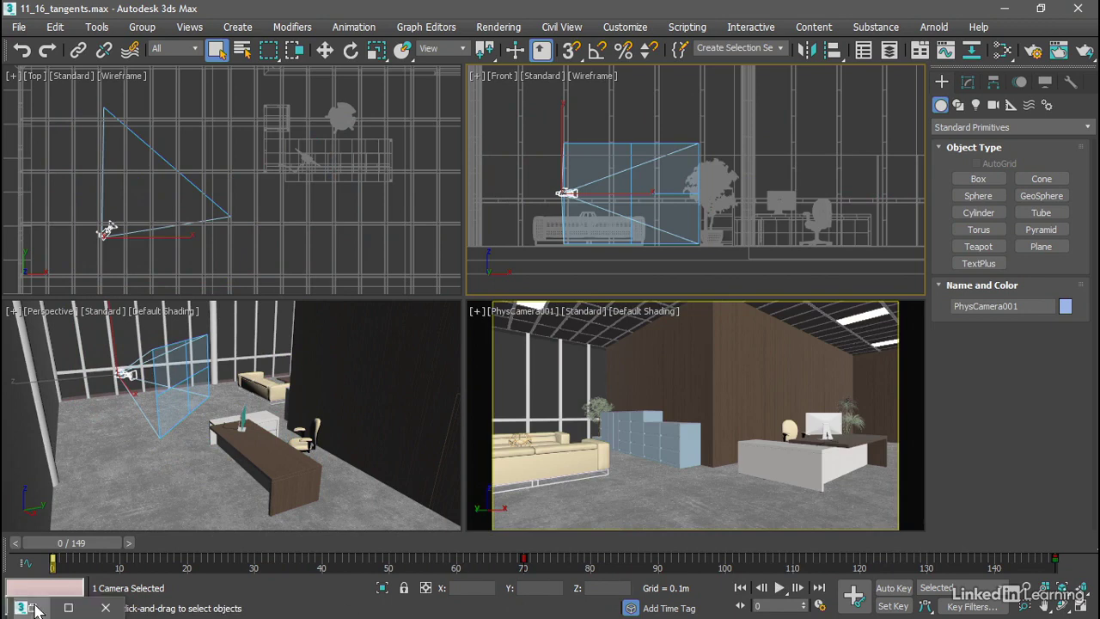
{"action": "left_click", "coordinate": [69, 607]}
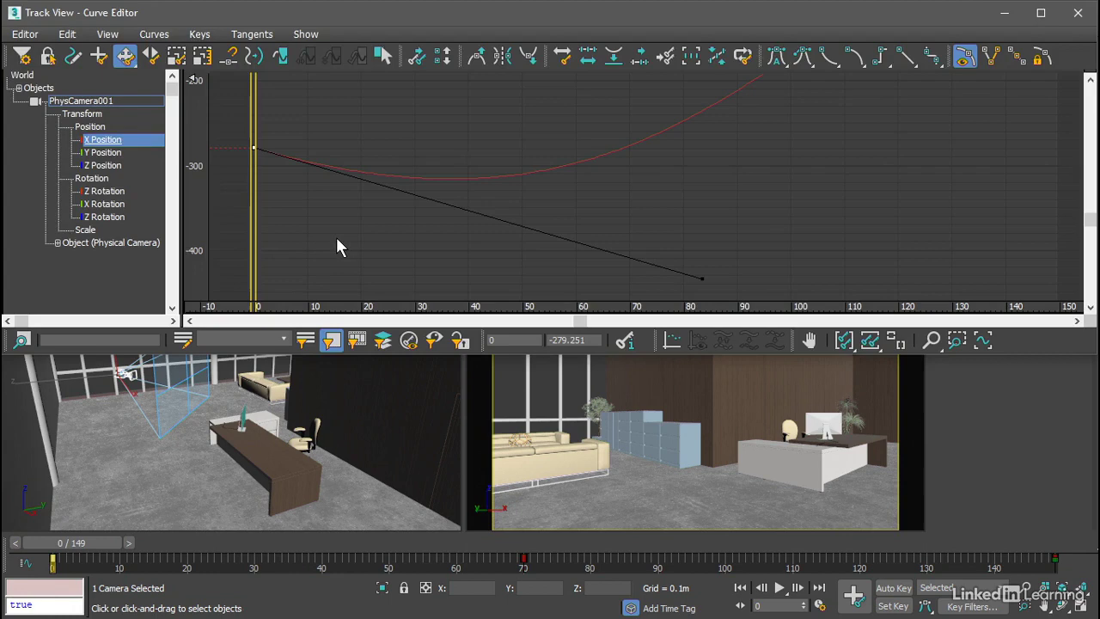
Step: Undo the downward tangent change and lengthen the X Position start key's handle strictly horizontally to about frame 80
{"action": "key", "text": "ctrl+z"}
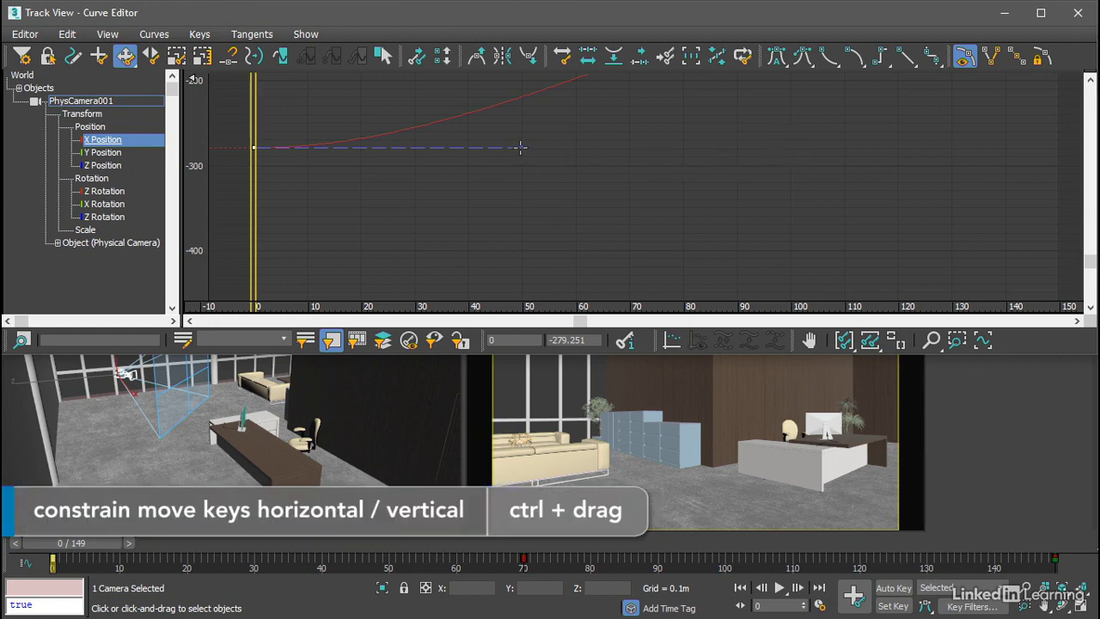
{"action": "left_click_drag", "start_coordinate": [521, 148], "coordinate": [683, 160], "text": "ctrl"}
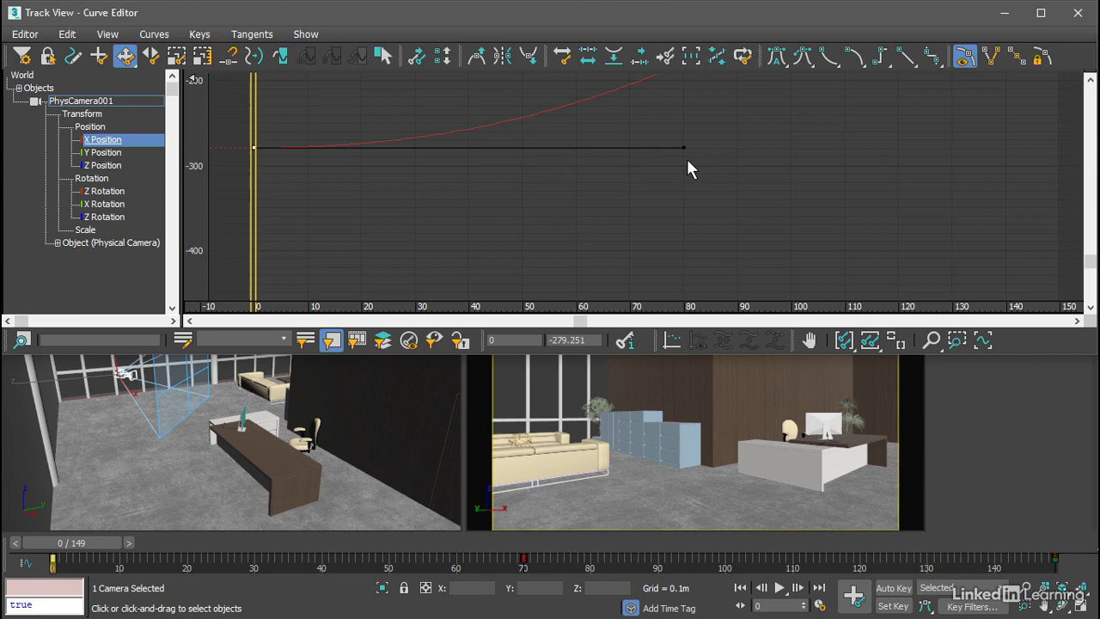
Step: Play the animation to check the slower camera start, stop it, and return to frame 0
{"action": "left_click", "coordinate": [779, 588]}
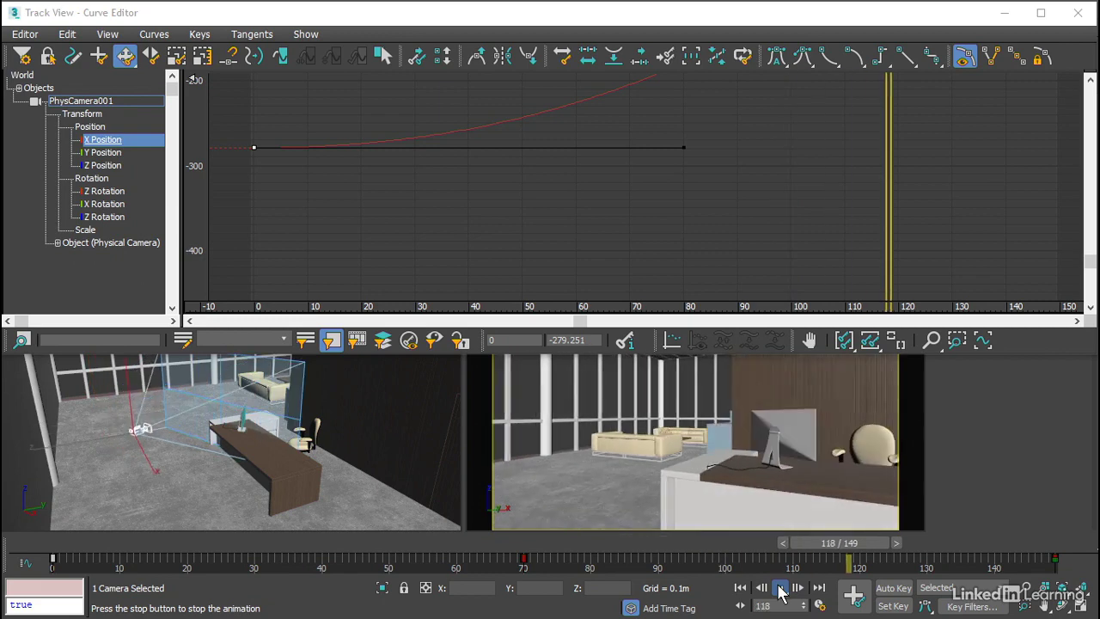
{"action": "left_click", "coordinate": [780, 588]}
{"action": "left_click", "coordinate": [744, 590]}
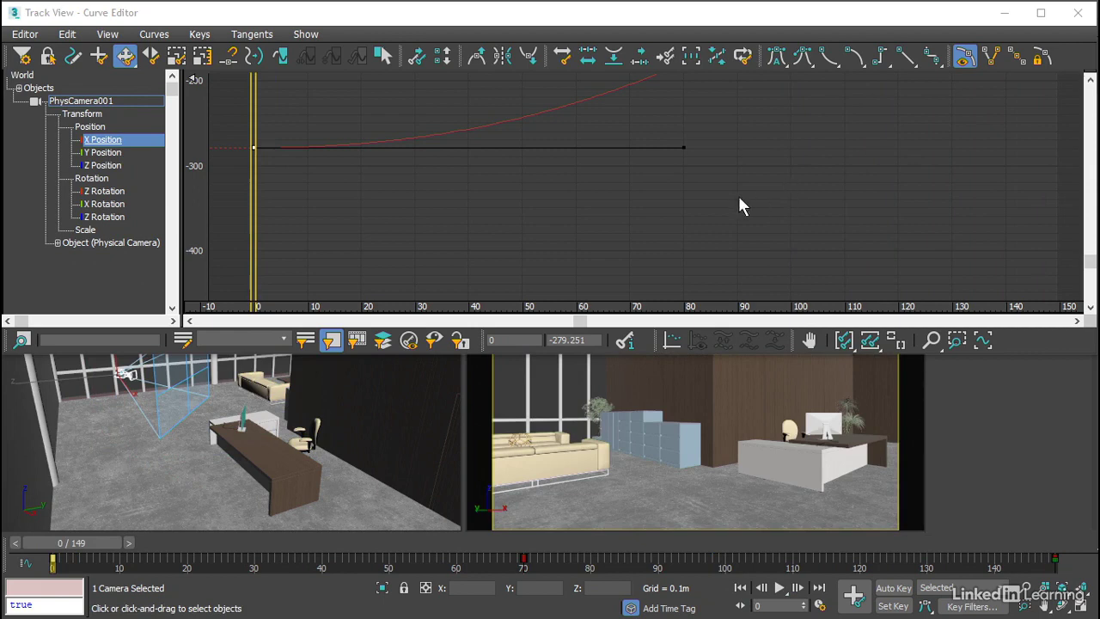
Step: Display the Y Position and Z Rotation curves together with X Position, framed to their values
{"action": "left_click", "coordinate": [102, 153], "text": "ctrl"}
{"action": "left_click", "coordinate": [104, 217], "text": "ctrl"}
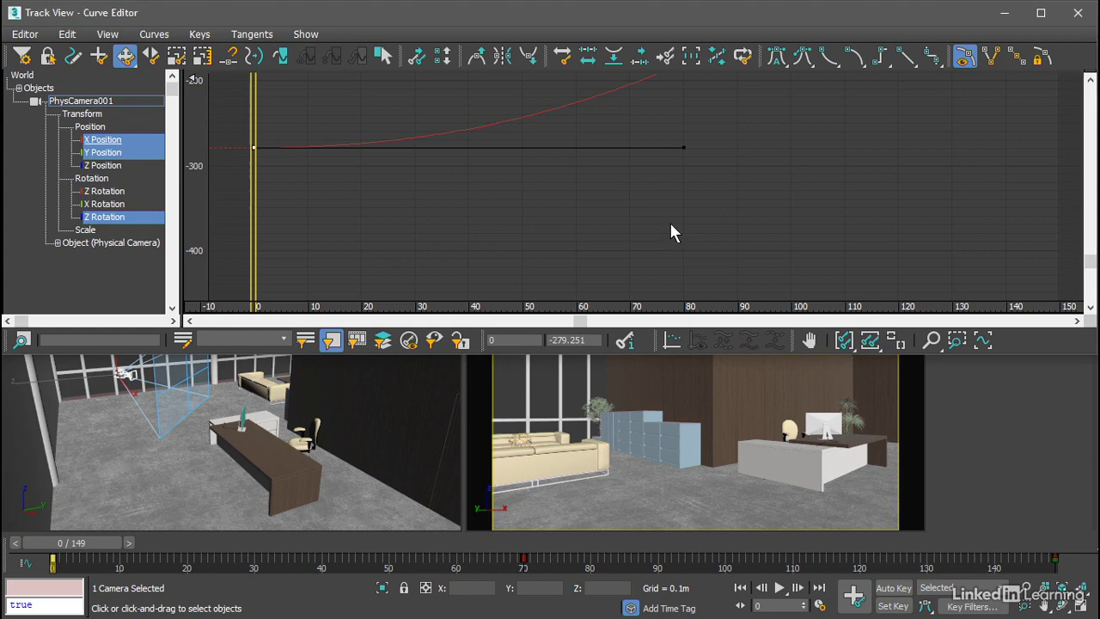
{"action": "left_click", "coordinate": [896, 341]}
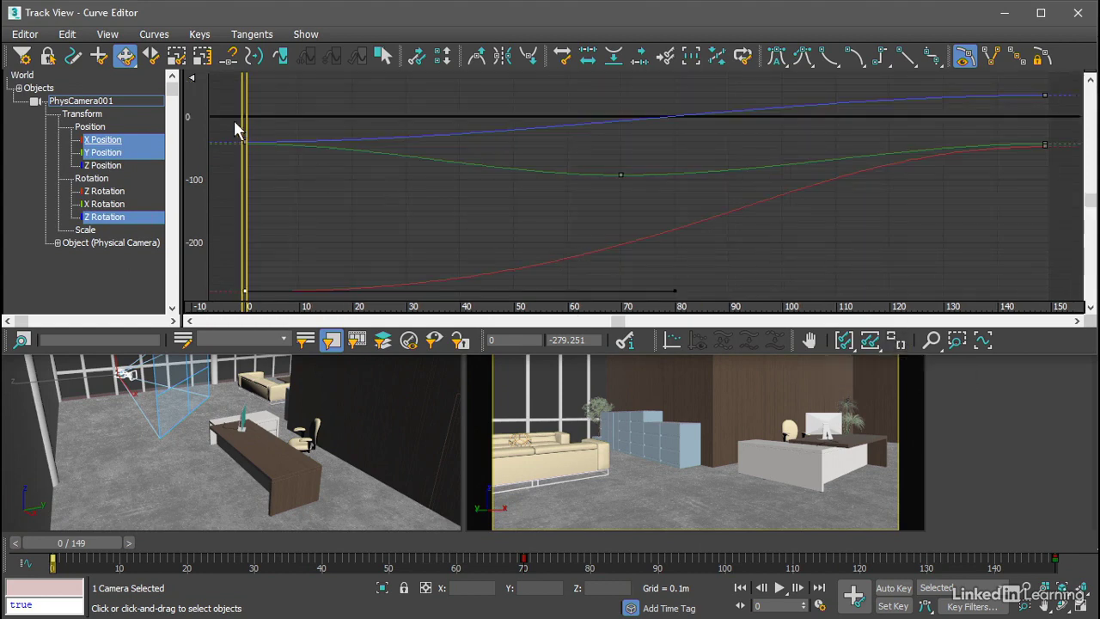
Step: Select the frame 0 keys of all three curves and shorten the X Position handle to about frame 50
{"action": "left_click_drag", "start_coordinate": [220, 122], "coordinate": [271, 304]}
{"action": "left_click_drag", "start_coordinate": [675, 291], "coordinate": [516, 289]}
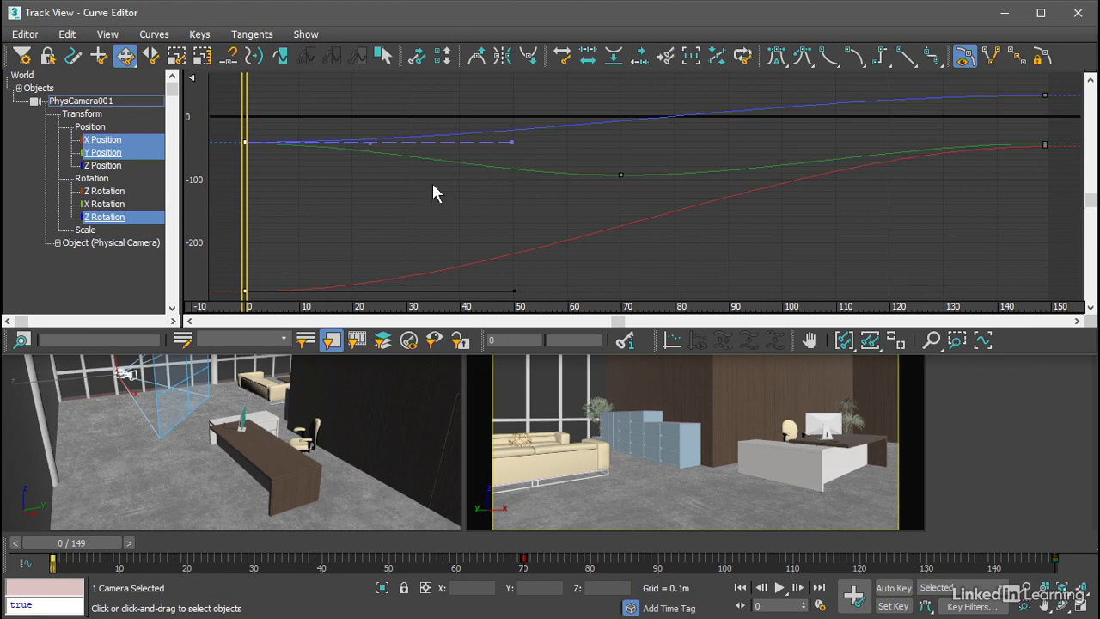
{"action": "left_click_drag", "start_coordinate": [245, 172], "coordinate": [266, 168]}
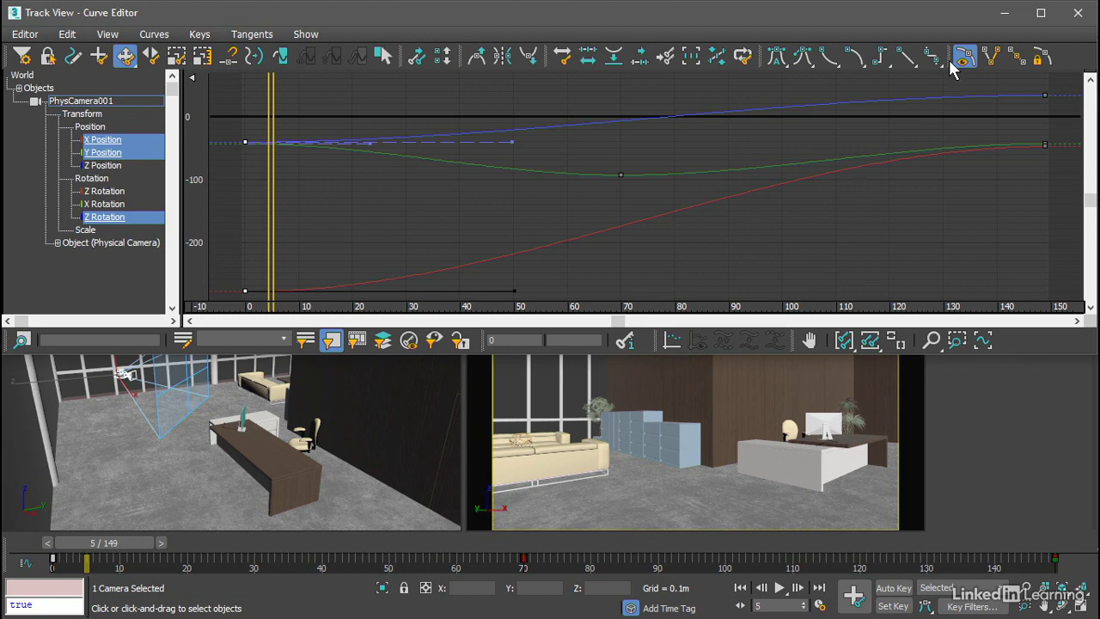
Step: Lock the tangents and slide the three start keys' handles together, leaving the X Position handle at about frame 49
{"action": "left_click", "coordinate": [1041, 58]}
{"action": "left_click_drag", "start_coordinate": [516, 290], "coordinate": [560, 280]}
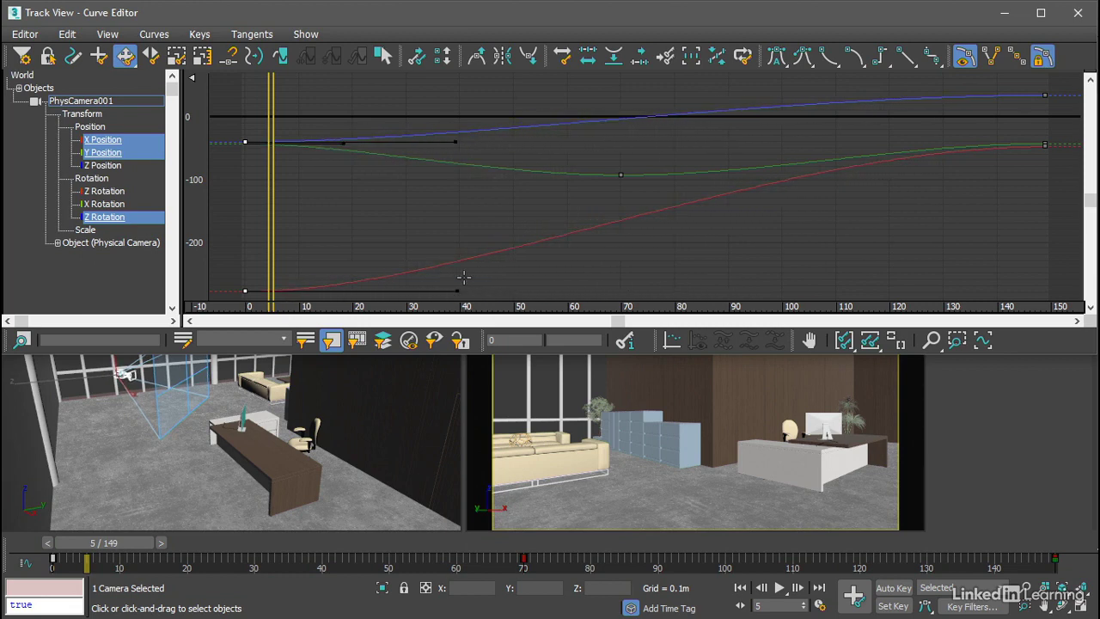
{"action": "left_click_drag", "start_coordinate": [463, 277], "coordinate": [510, 277]}
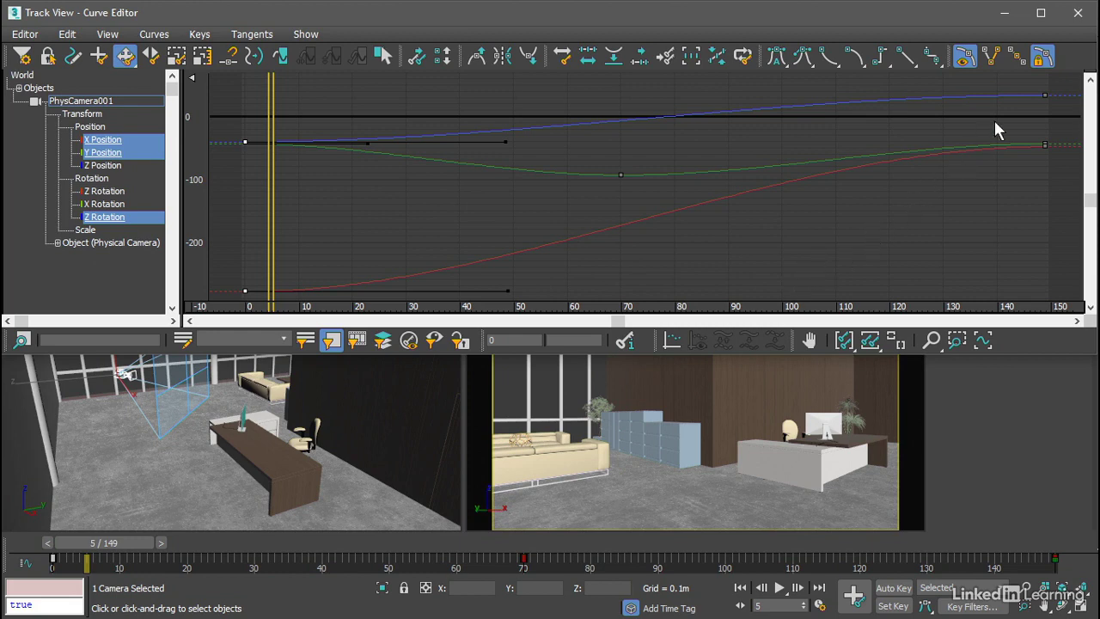
Step: With tangents unlocked, reselect the three start keys and lengthen the Y Position handle horizontally to about frame 48
{"action": "left_click", "coordinate": [359, 204]}
{"action": "left_click", "coordinate": [245, 142]}
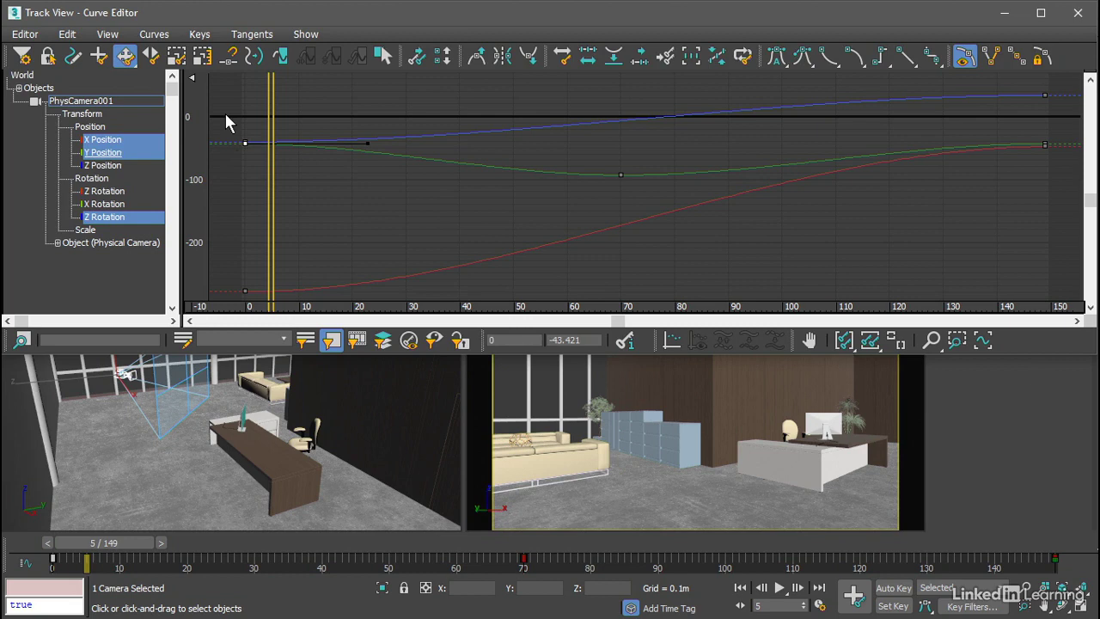
{"action": "left_click_drag", "start_coordinate": [257, 262], "coordinate": [252, 299]}
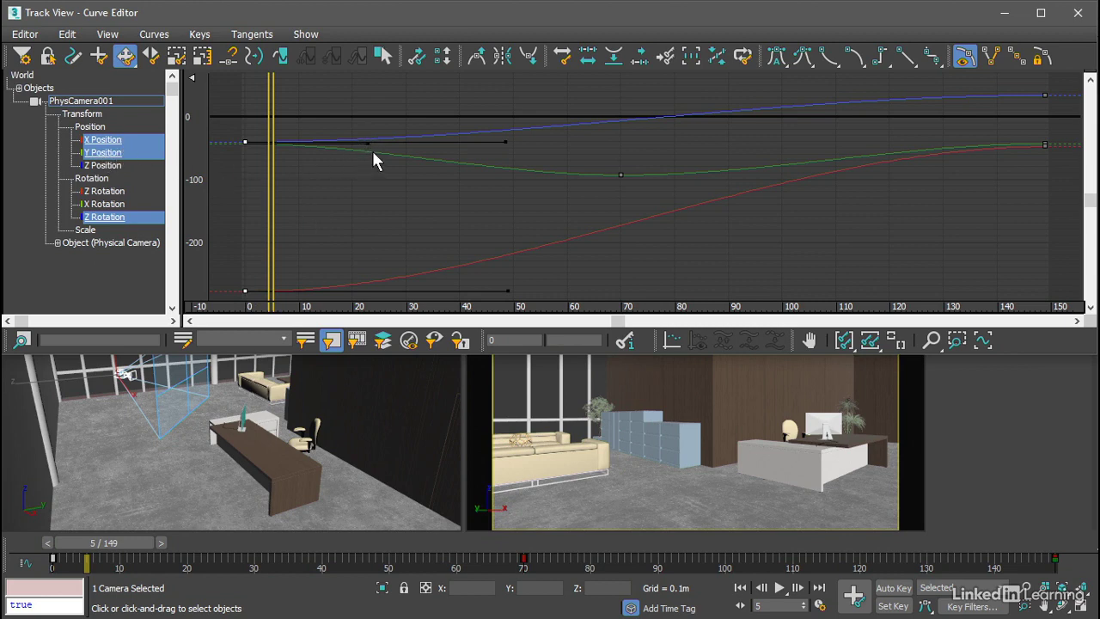
{"action": "left_click_drag", "start_coordinate": [367, 146], "coordinate": [501, 153]}
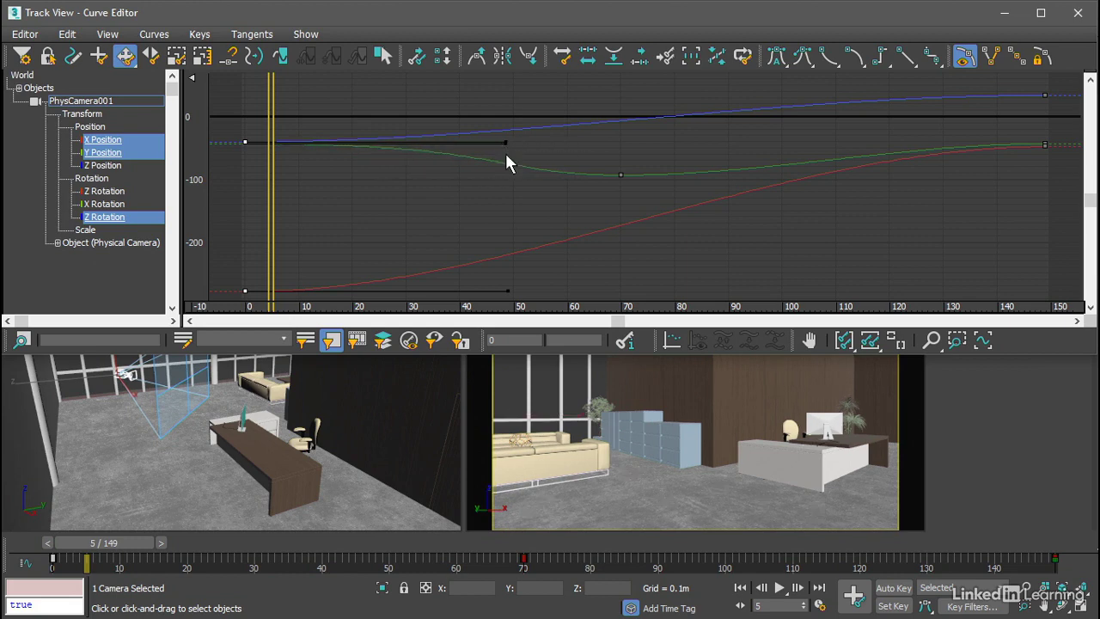
Step: Lock the tangents and shorten the three start keys' handles together to about frame 40
{"action": "left_click", "coordinate": [1039, 57]}
{"action": "left_click_drag", "start_coordinate": [507, 290], "coordinate": [459, 277]}
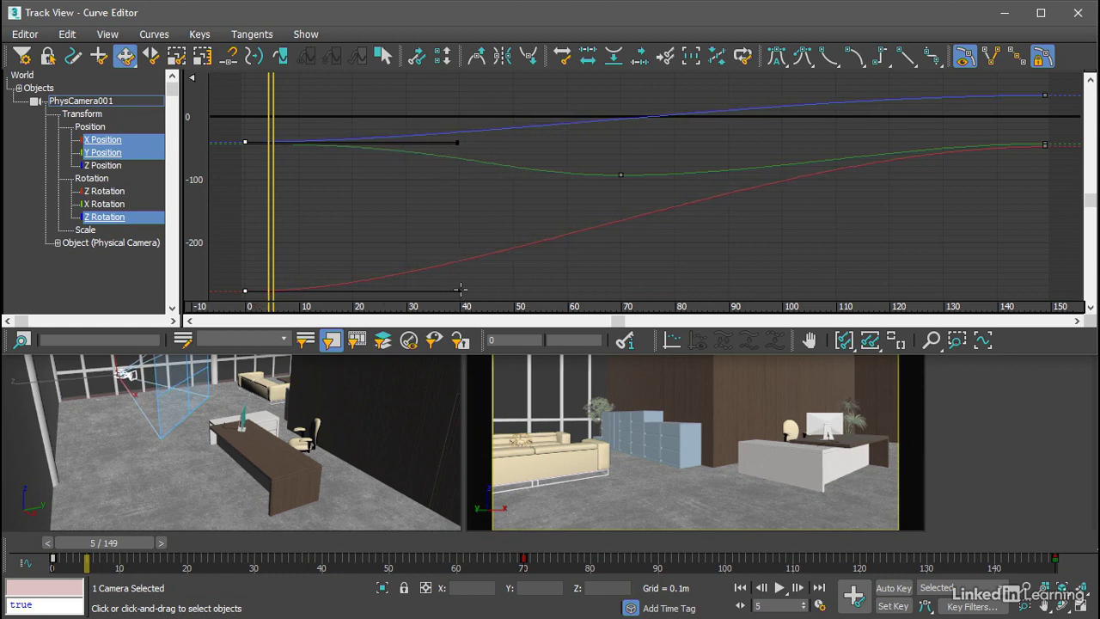
Step: Select the three curves' end keys, unlock the tangents, and lengthen the Y Position handle back to about frame 99
{"action": "left_click_drag", "start_coordinate": [1030, 100], "coordinate": [1076, 195]}
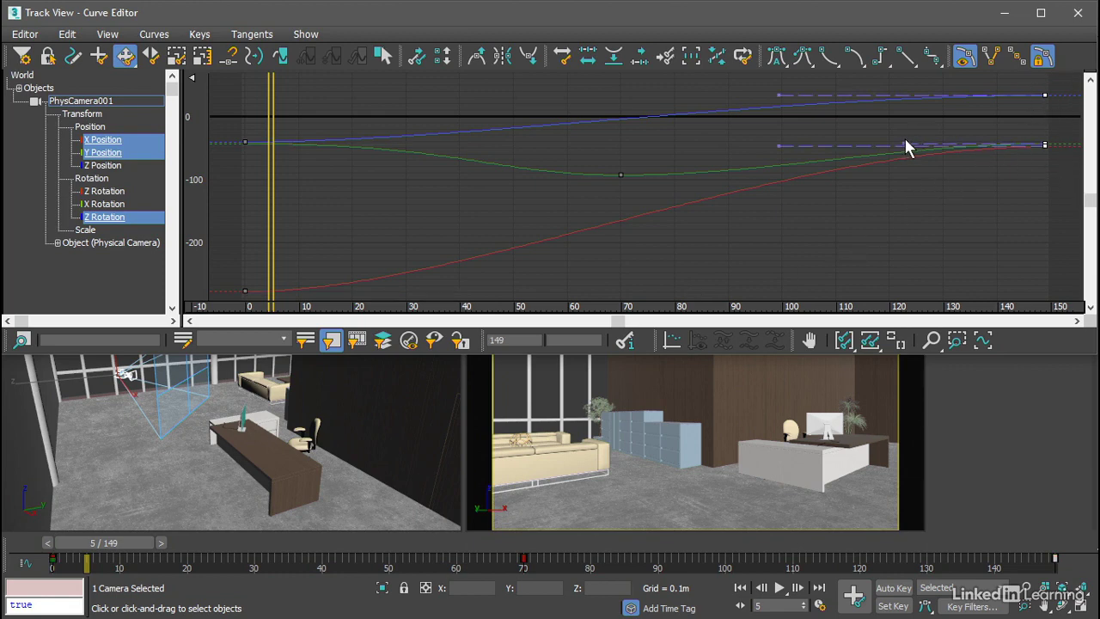
{"action": "left_click", "coordinate": [1043, 57]}
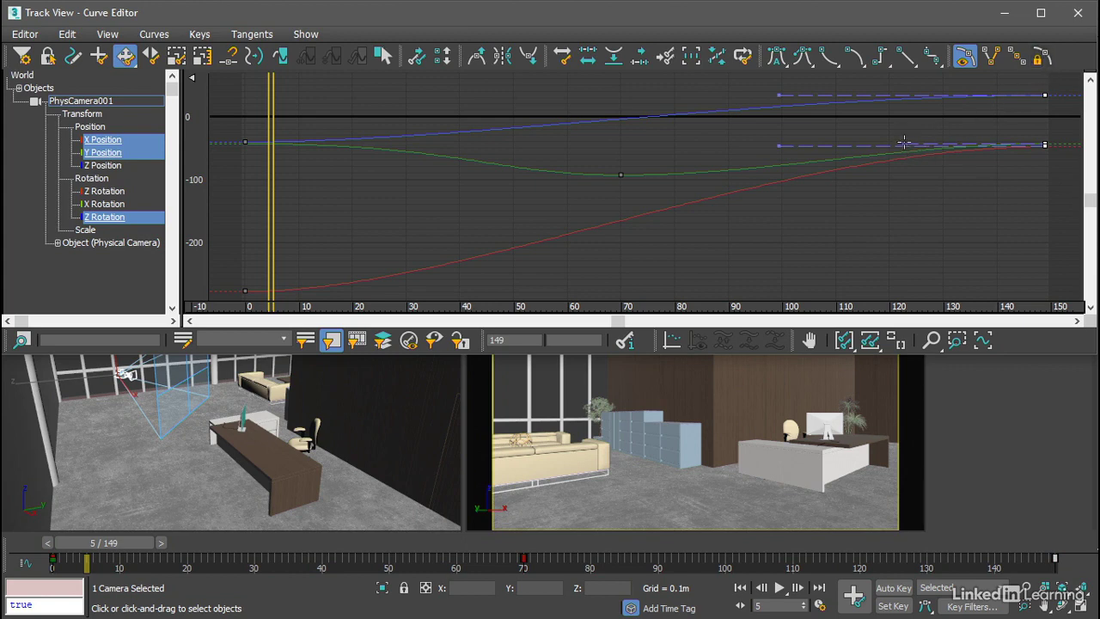
{"action": "left_click_drag", "start_coordinate": [904, 142], "coordinate": [778, 139]}
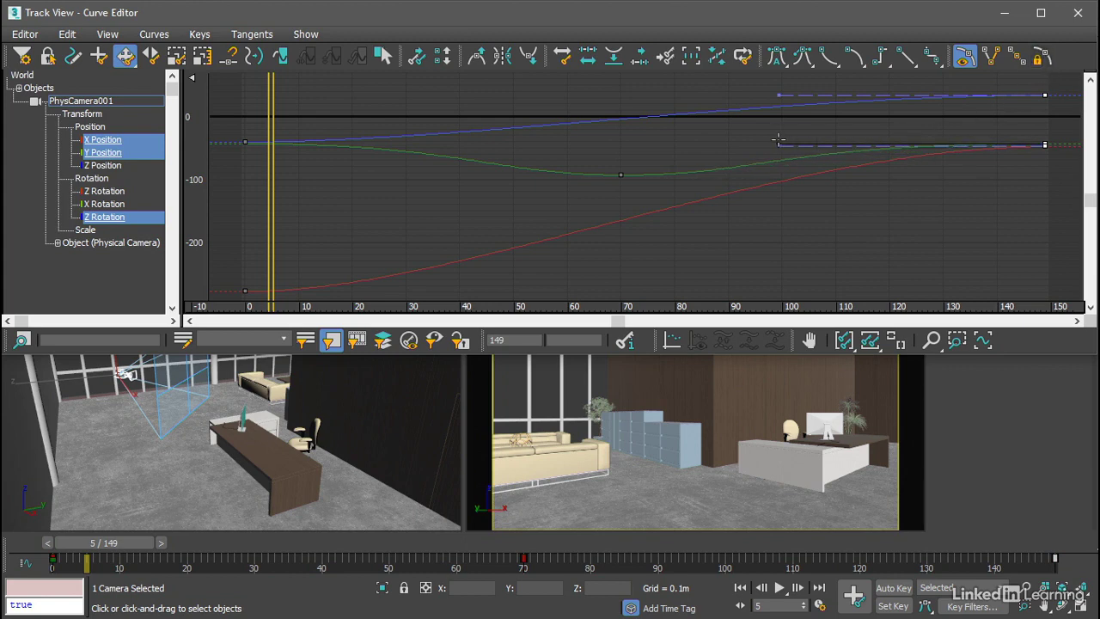
Step: Lock the tangents and adjust the three end keys' handles together to about frame 100
{"action": "left_click", "coordinate": [1042, 57]}
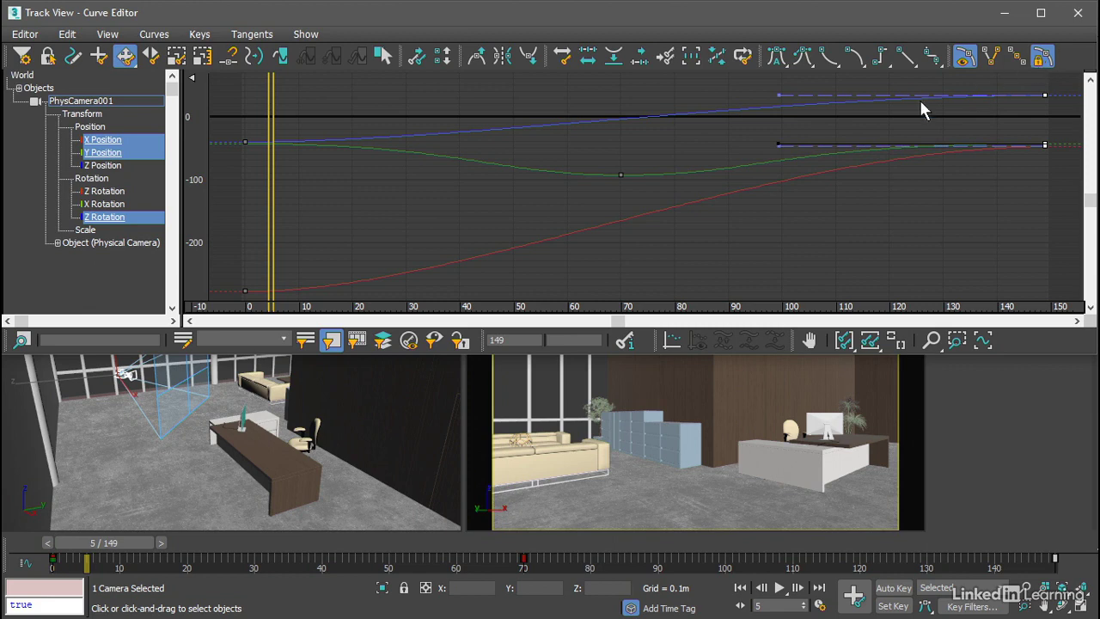
{"action": "left_click_drag", "start_coordinate": [778, 145], "coordinate": [779, 148]}
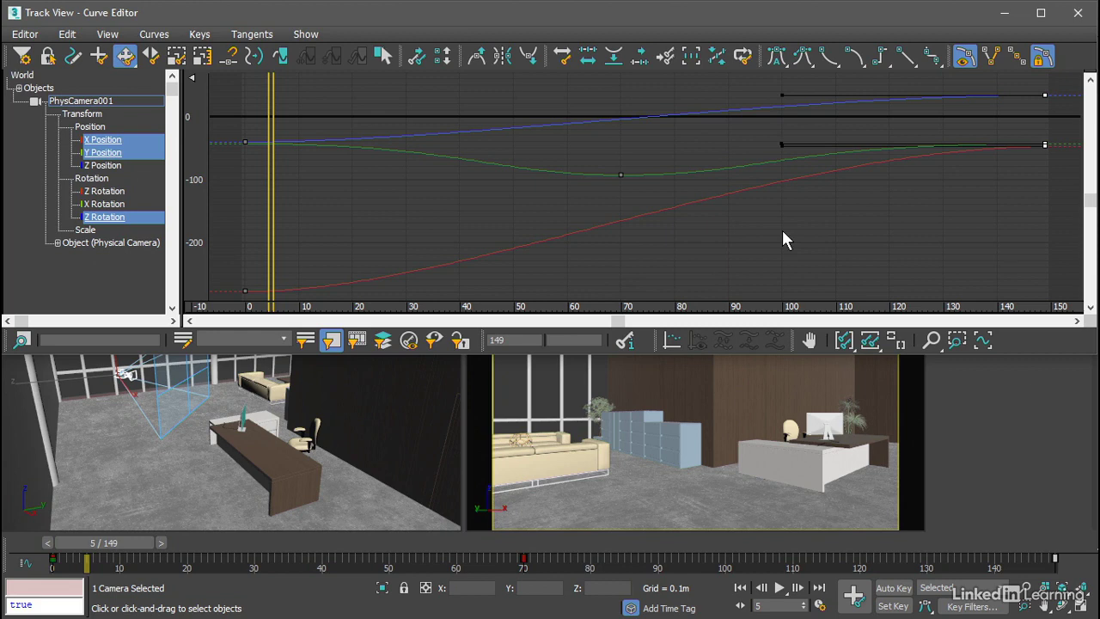
Step: Examine the key info of the Z Rotation key at frame 149, including its advanced tangent values, and close it
{"action": "left_click", "coordinate": [993, 147]}
{"action": "left_click", "coordinate": [1042, 95]}
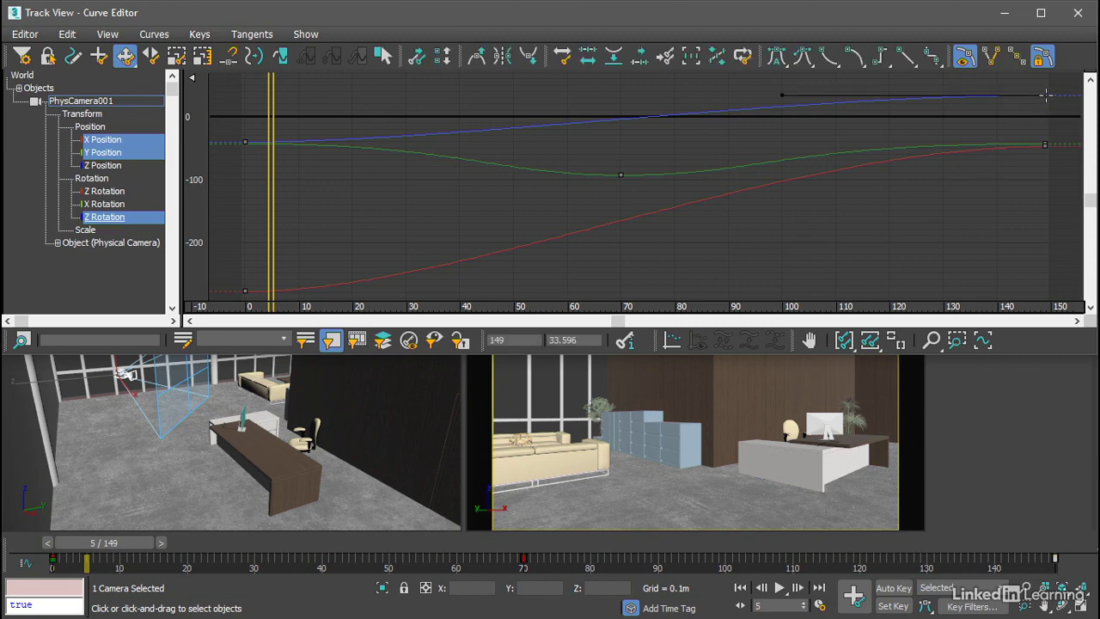
{"action": "right_click", "coordinate": [1044, 93]}
{"action": "left_click_drag", "start_coordinate": [1035, 117], "coordinate": [735, 133]}
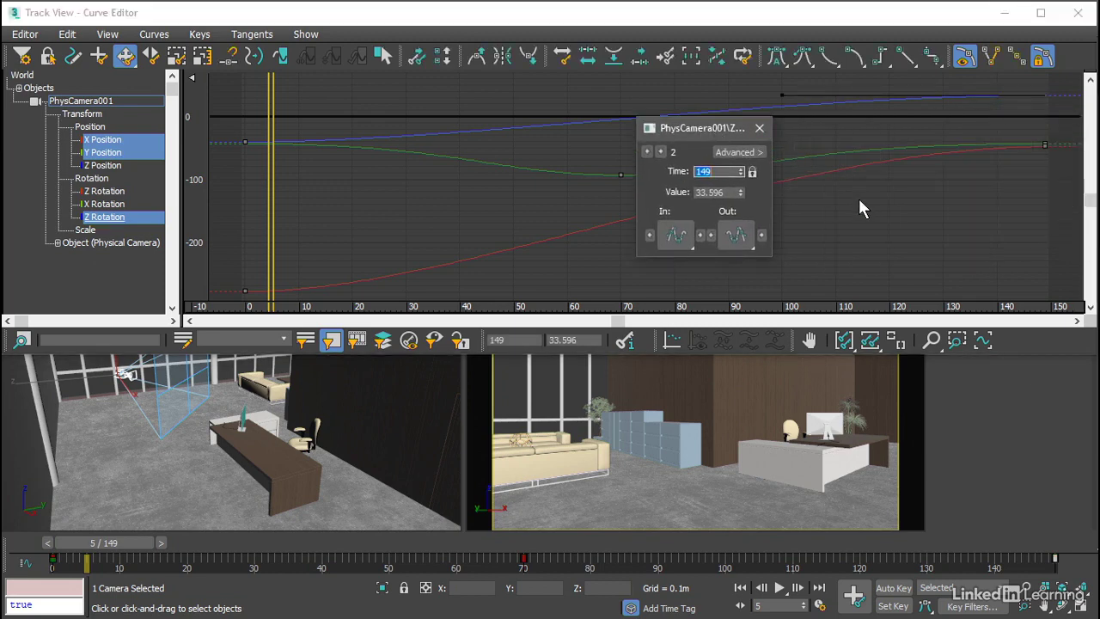
{"action": "left_click", "coordinate": [749, 154]}
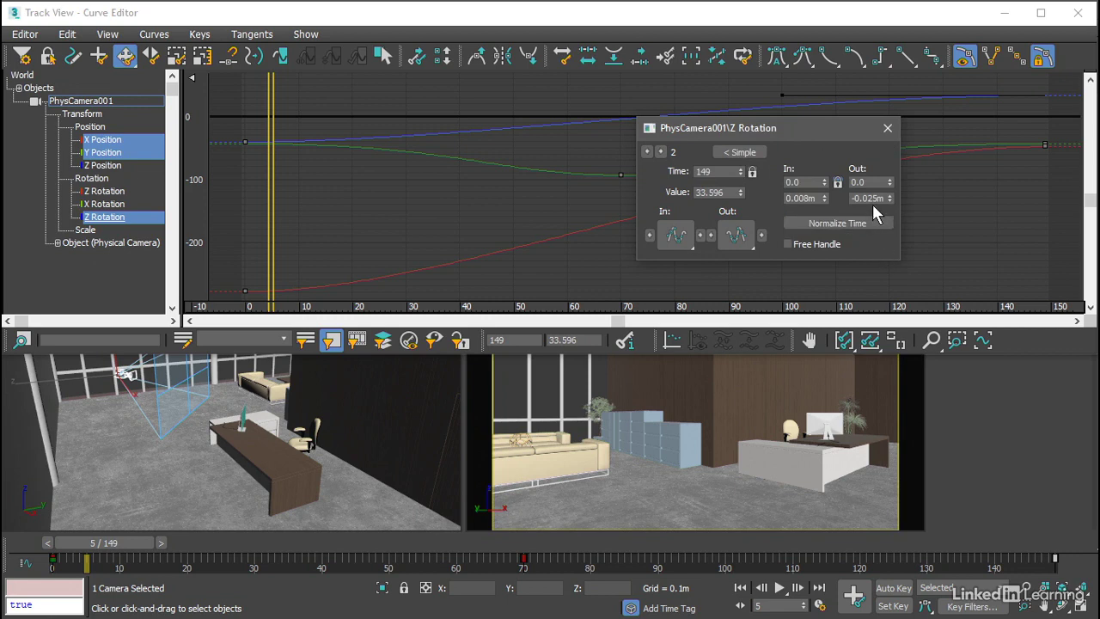
{"action": "left_click", "coordinate": [888, 129]}
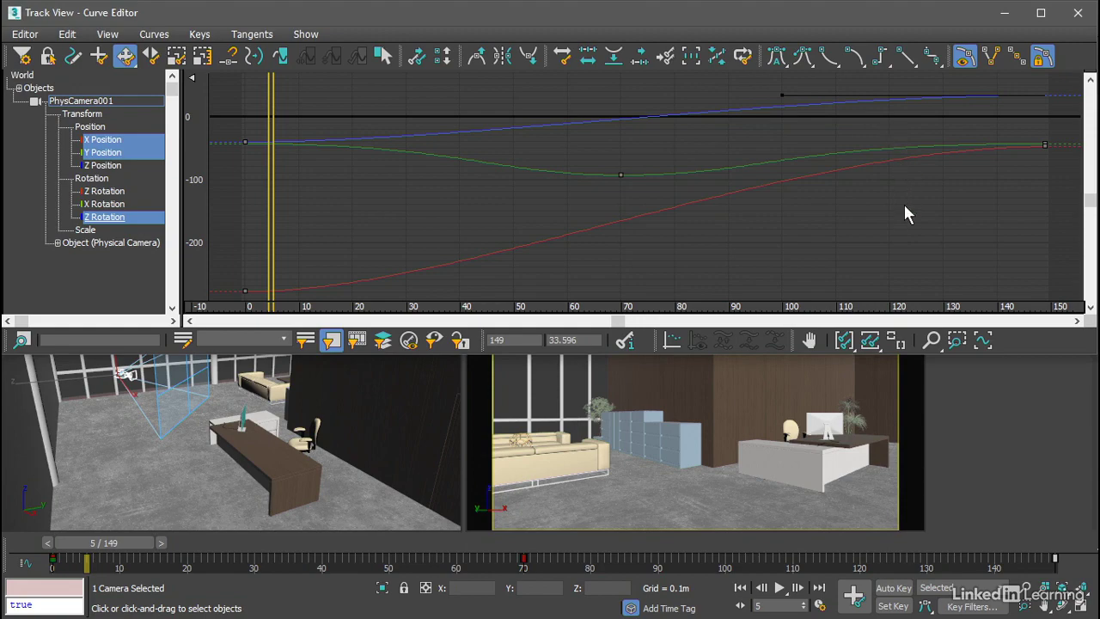
Step: Return to the viewports and play the camera animation from the first frame
{"action": "left_click", "coordinate": [1003, 14]}
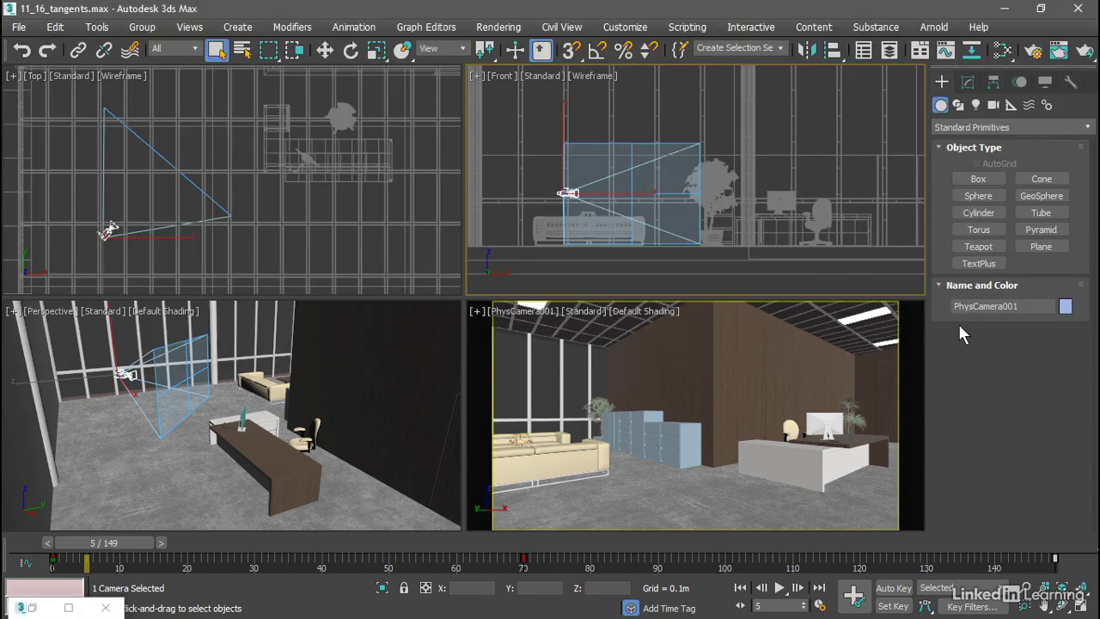
{"action": "left_click", "coordinate": [741, 588]}
{"action": "left_click", "coordinate": [780, 588]}
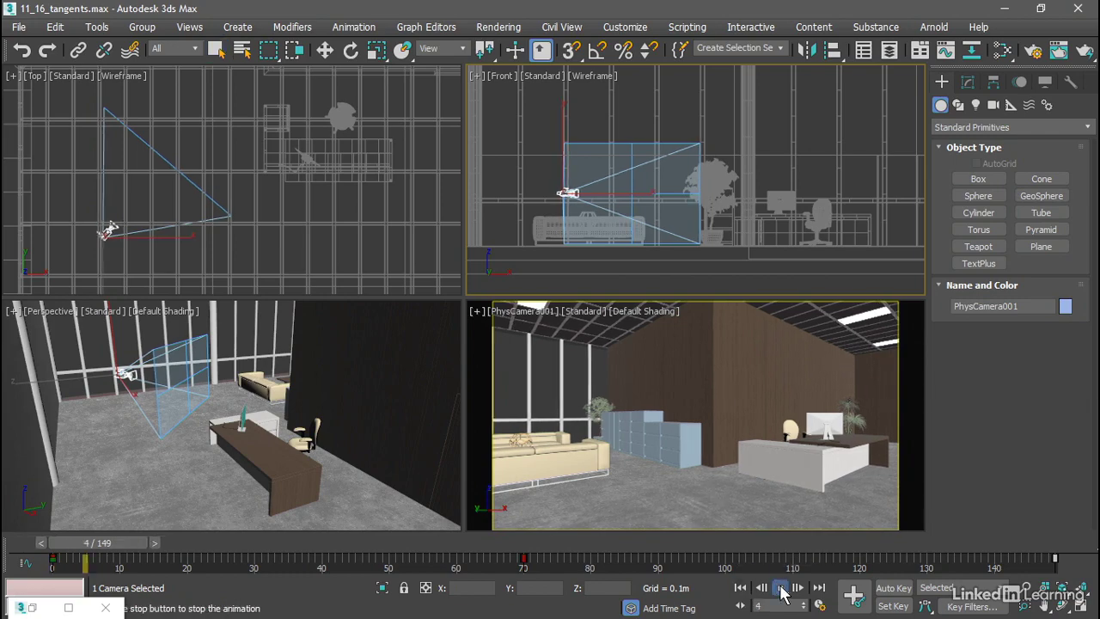